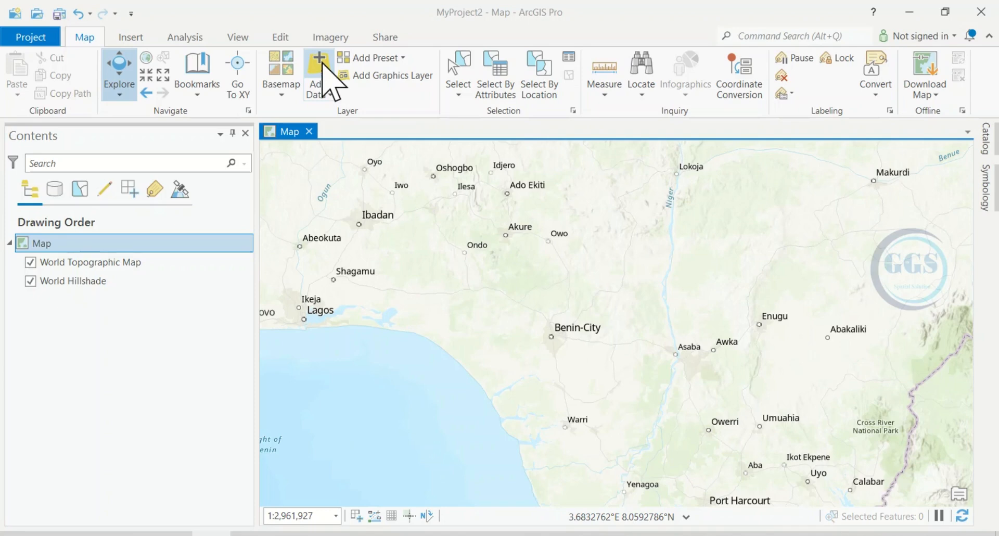
# Add the six Edo DEM tiles, from Edo n05_e005_1arc_v3.tif through Edo n07_e006_1arc_v3.tif, from the DEM folder to the map.
pyautogui.click(322, 65)
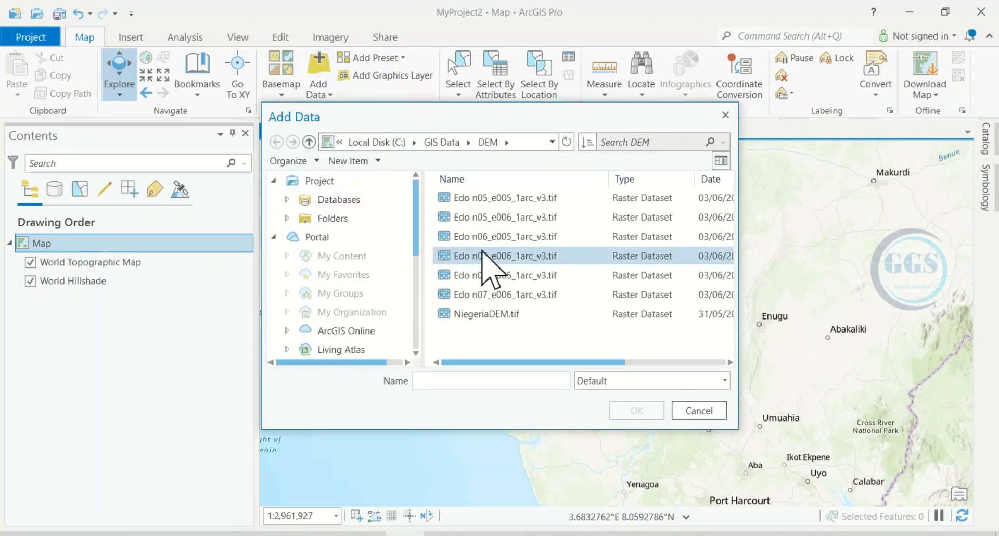
pyautogui.click(476, 201)
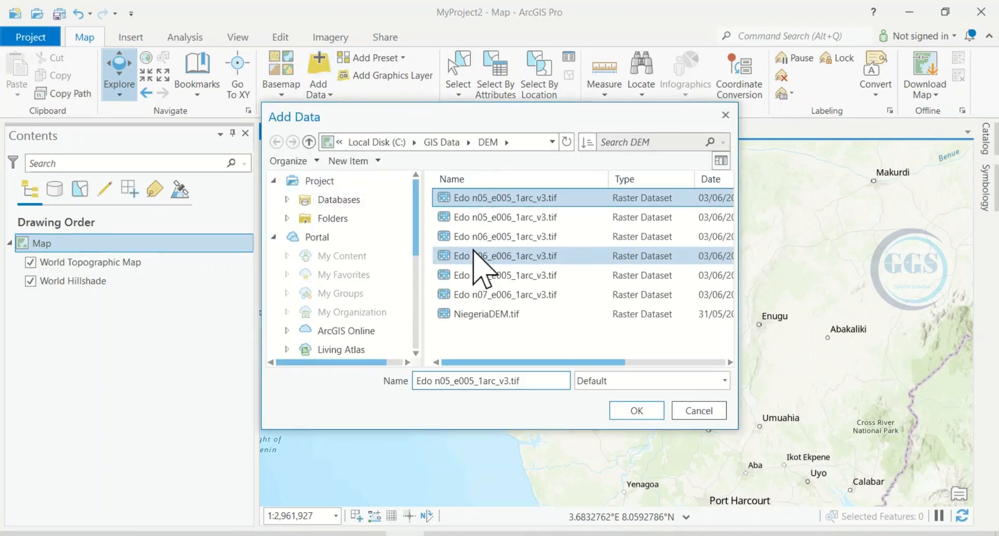
pyautogui.keyDown('shift'); pyautogui.click(484, 299); pyautogui.keyUp('shift')
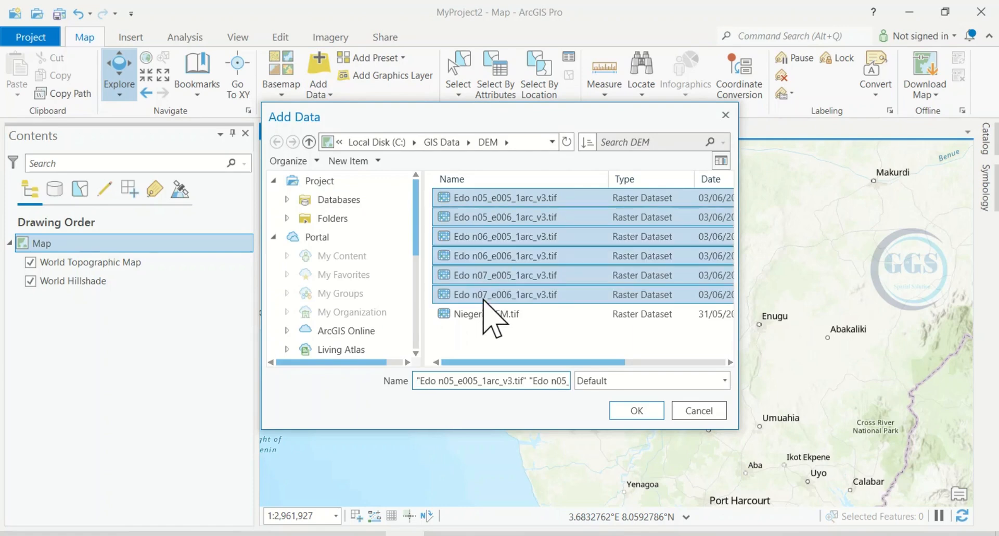
pyautogui.click(637, 411)
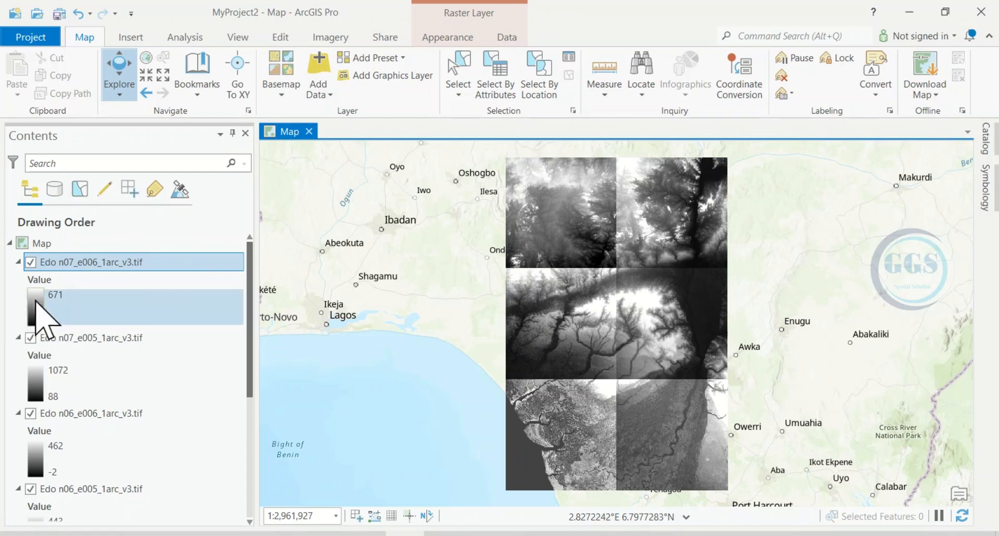
# Apply the multicolour spectrum color scheme, running from red to magenta, to the Edo n07_e006_1arc_v3.tif layer.
pyautogui.click(31, 261)
pyautogui.click(30, 262)
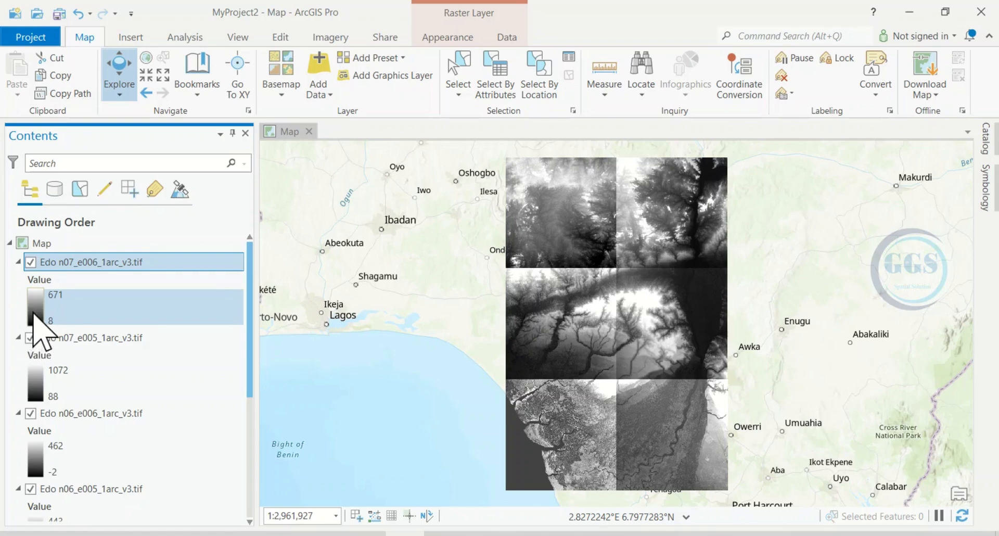
pyautogui.click(987, 194)
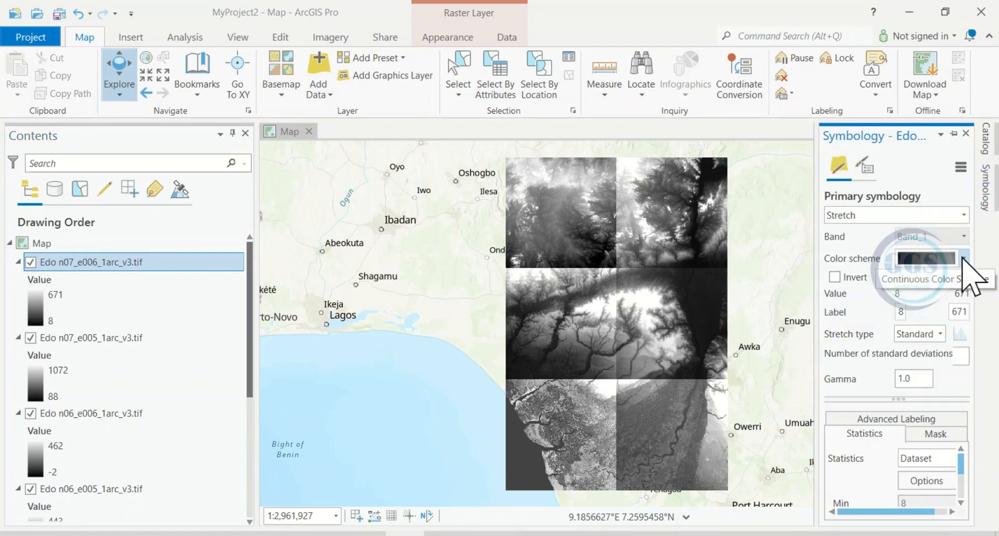
pyautogui.click(964, 259)
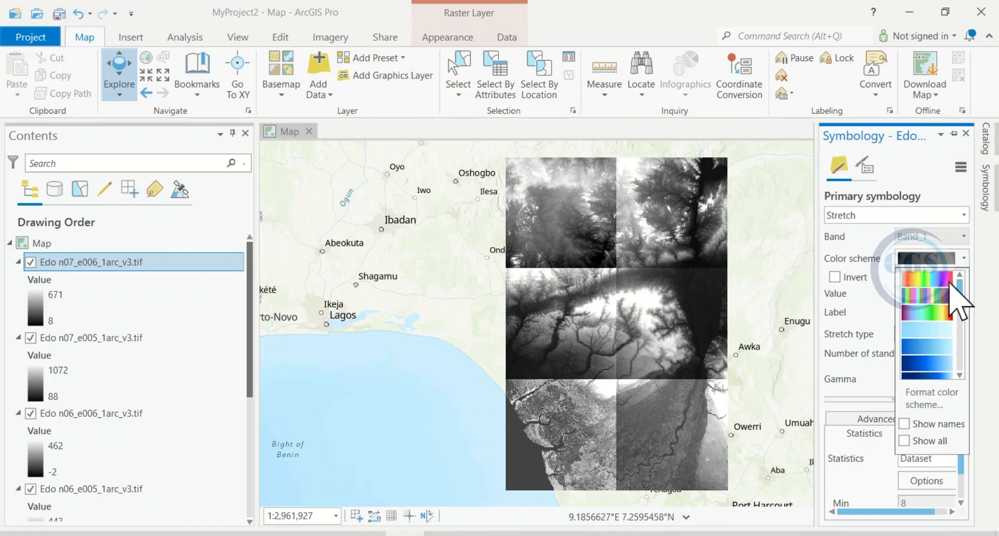
pyautogui.click(924, 279)
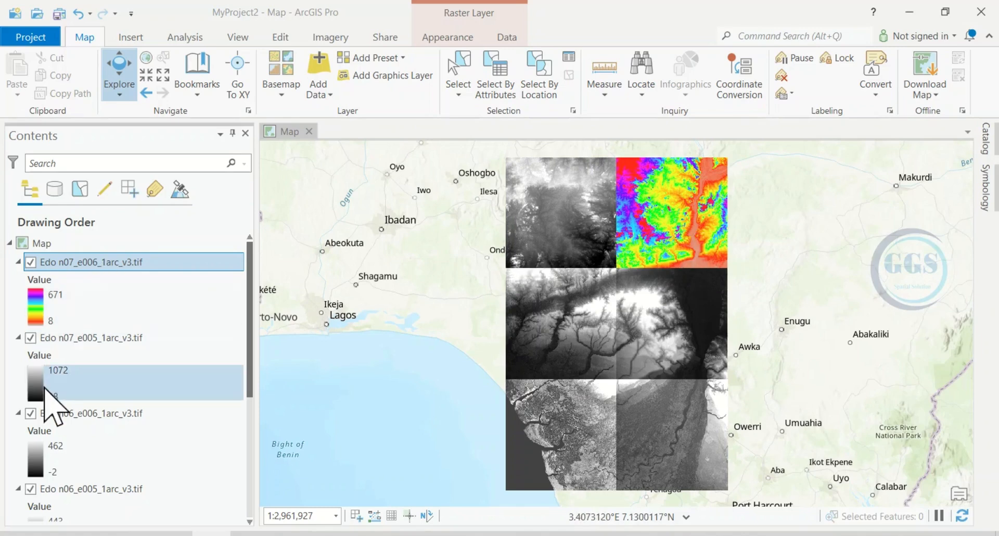
# Apply a dark-to-light blue continuous color scheme to the Edo n07_e005_1arc_v3.tif layer.
pyautogui.click(31, 393)
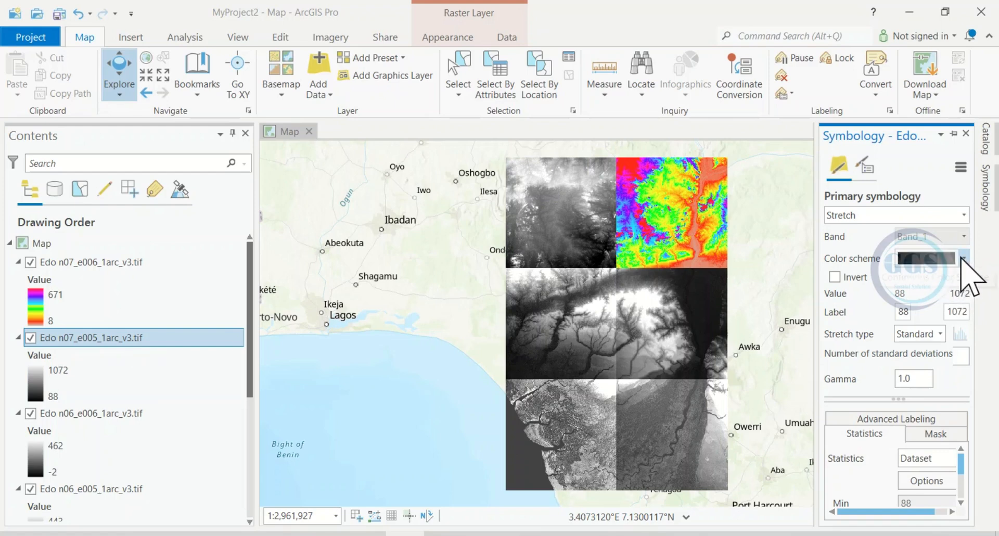
pyautogui.click(963, 258)
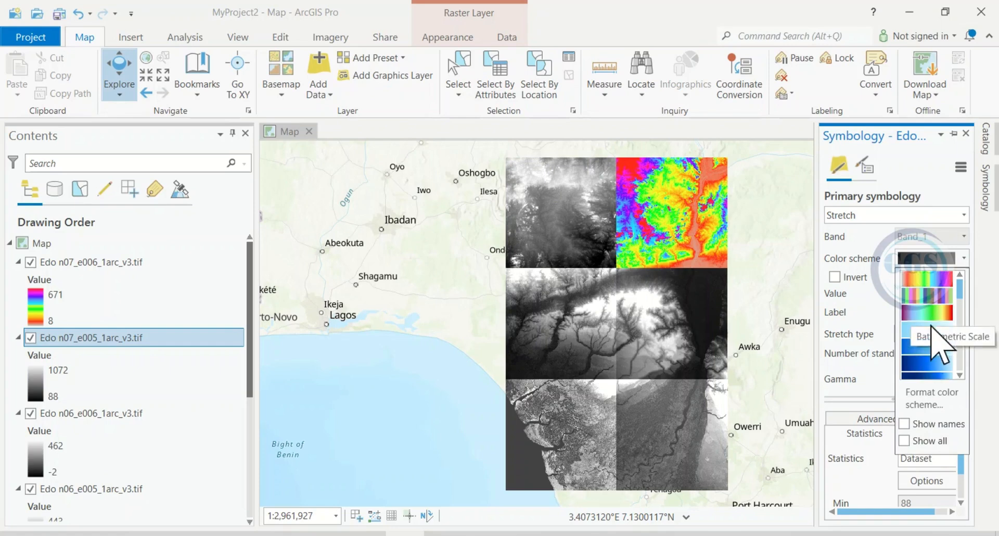
pyautogui.click(936, 355)
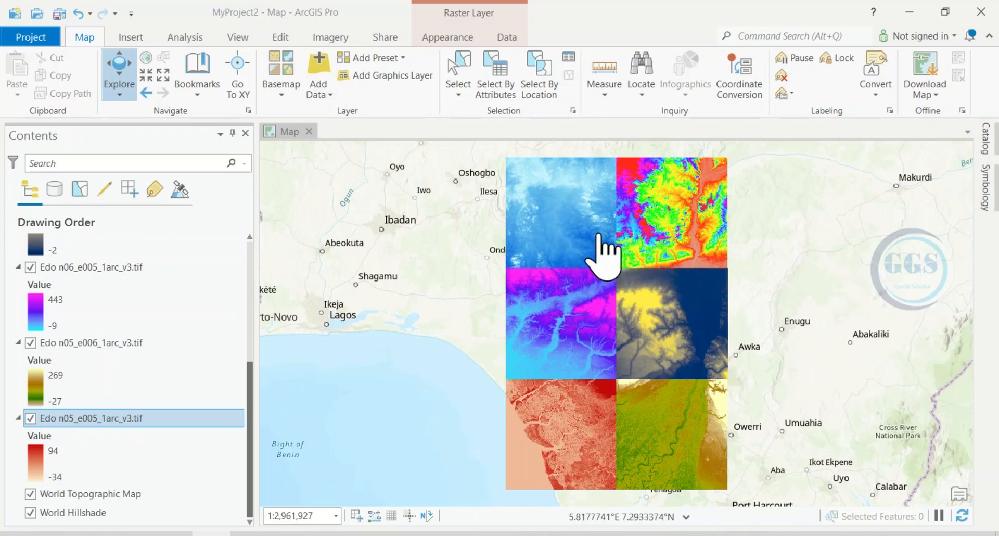
pyautogui.scroll(4, 36, 333)
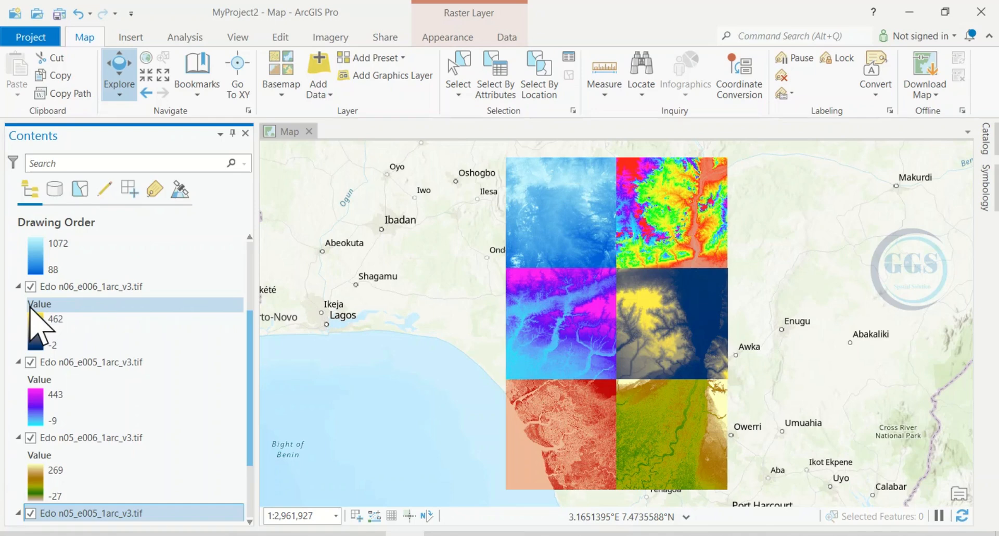
pyautogui.click(31, 286)
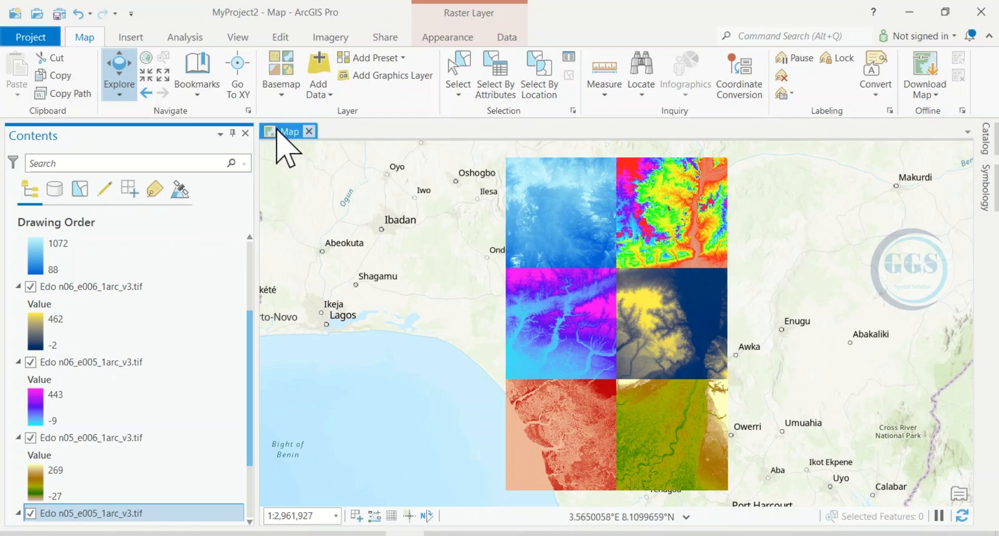
# Search the geoprocessing tools for "mosaic" and open the Mosaic To New Raster tool.
pyautogui.click(186, 39)
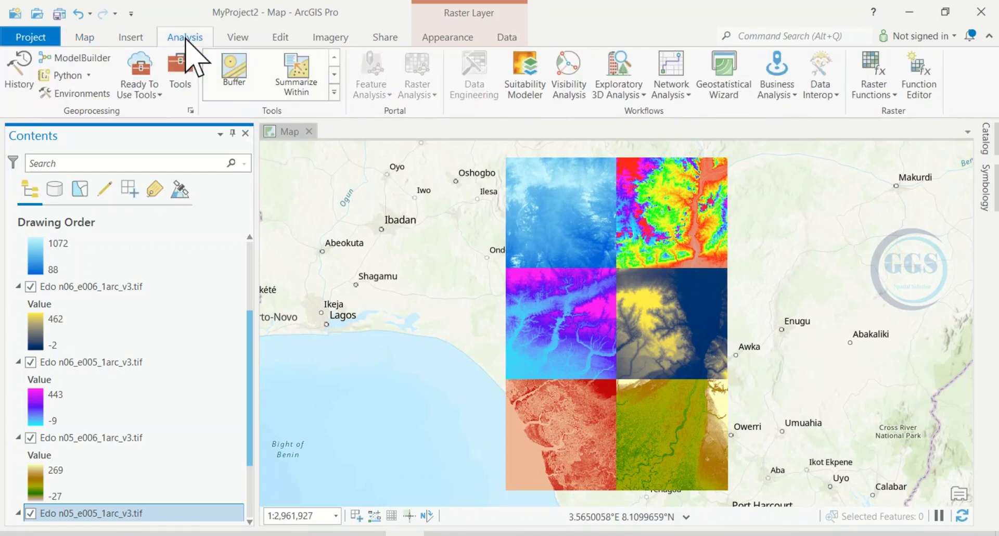
pyautogui.click(182, 86)
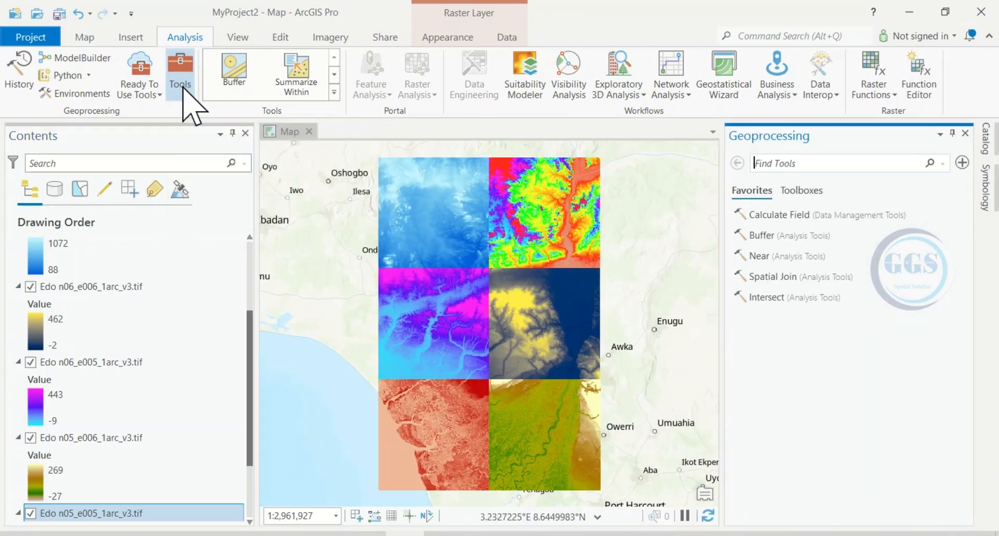
pyautogui.click(772, 168)
pyautogui.write('mosi')
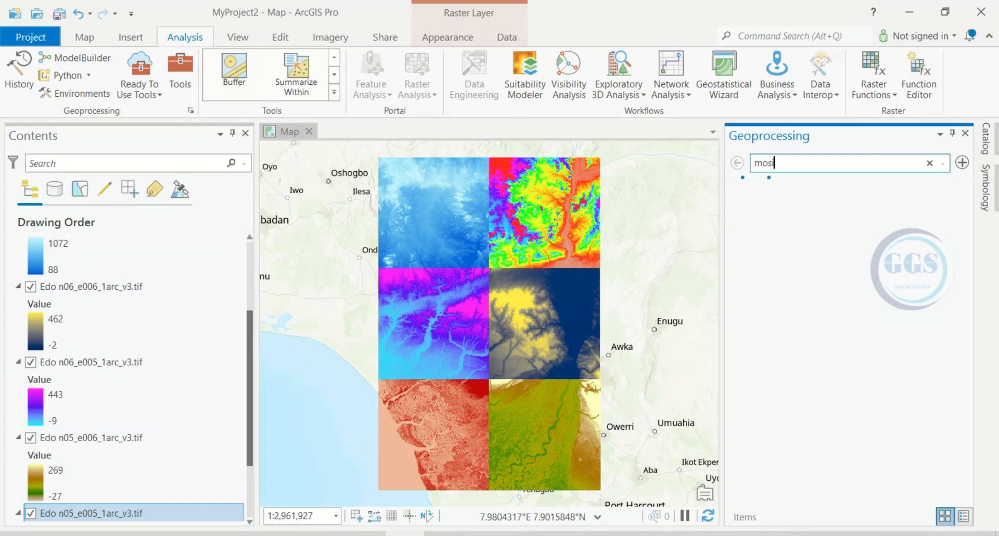
pyautogui.press('BackSpace')
pyautogui.write('aic')
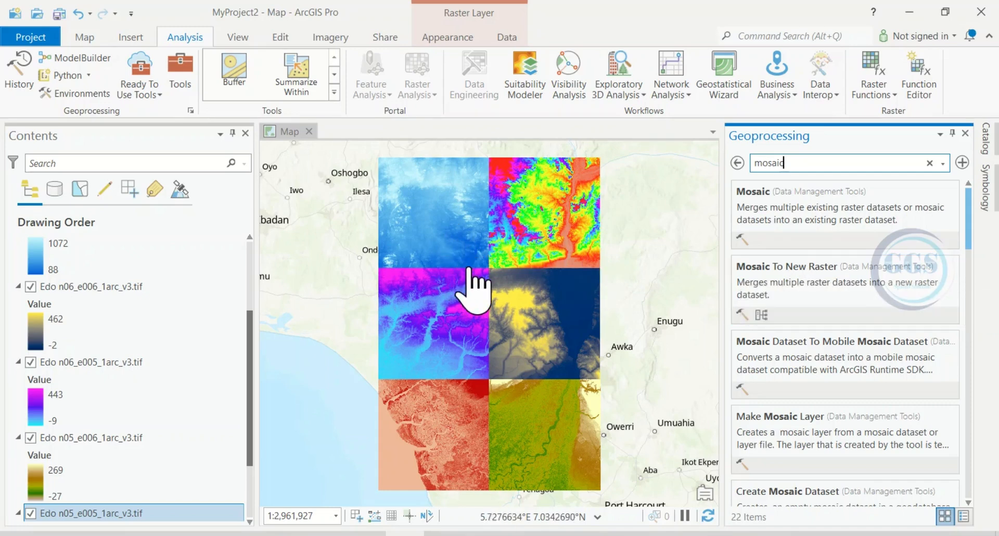
pyautogui.click(791, 280)
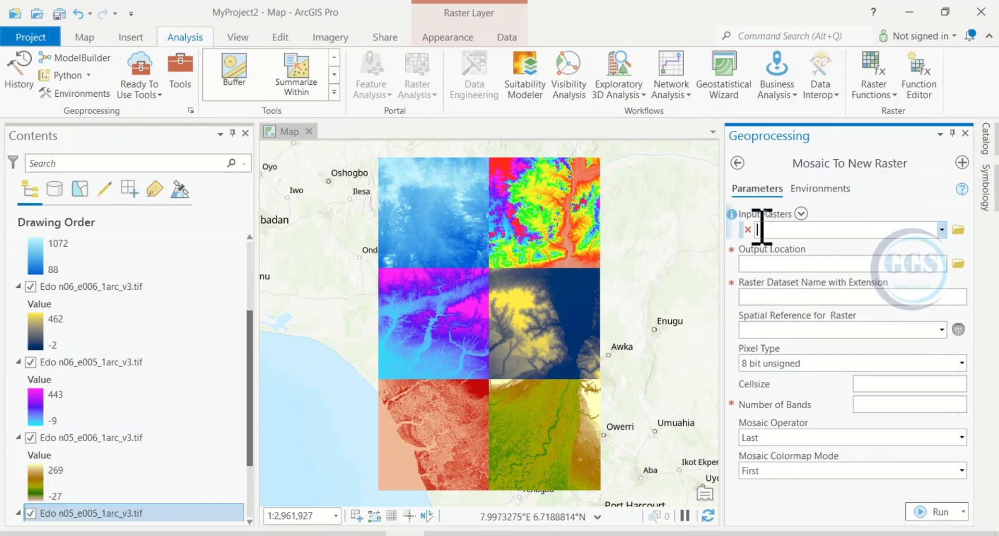
# Set the mosaic's input rasters to the Edo tiles n07_e006, n07_e005, n06_e006, n06_e005 and n05_e005.
pyautogui.click(942, 230)
pyautogui.click(853, 249)
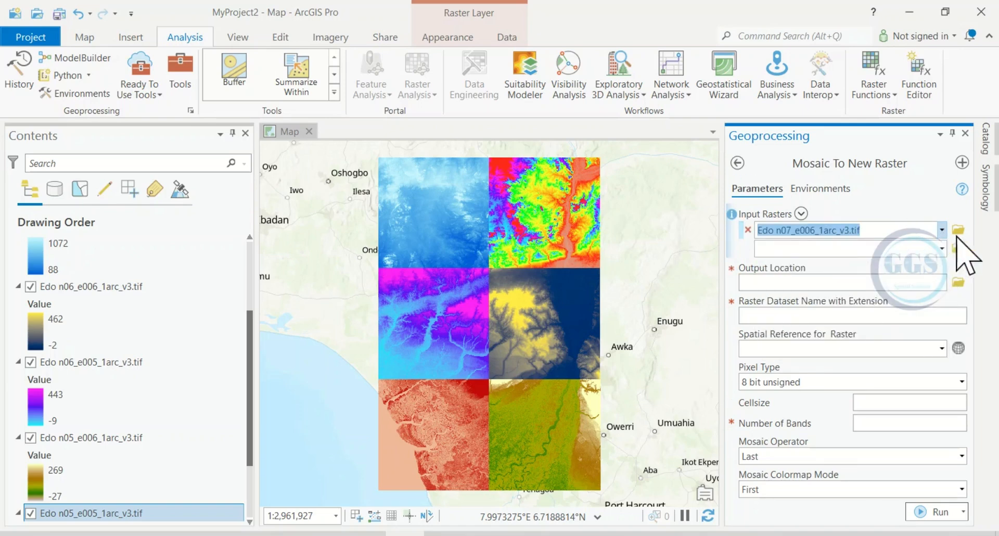
pyautogui.click(942, 249)
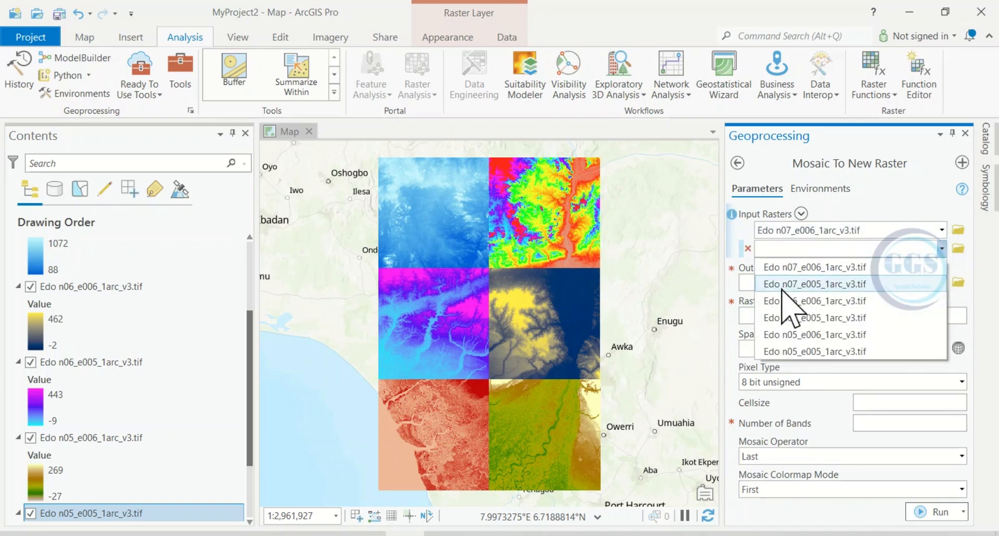
pyautogui.click(783, 285)
pyautogui.click(932, 267)
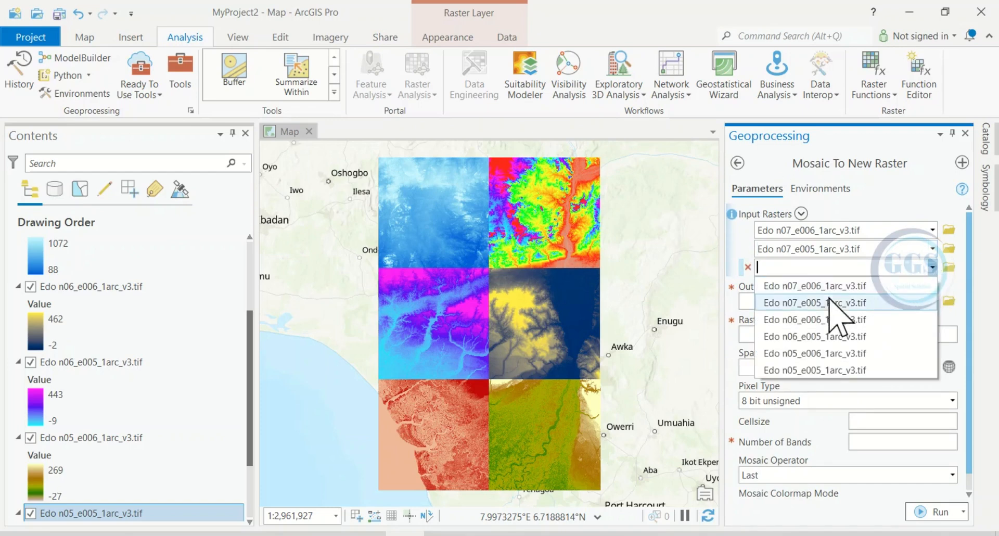
pyautogui.click(803, 324)
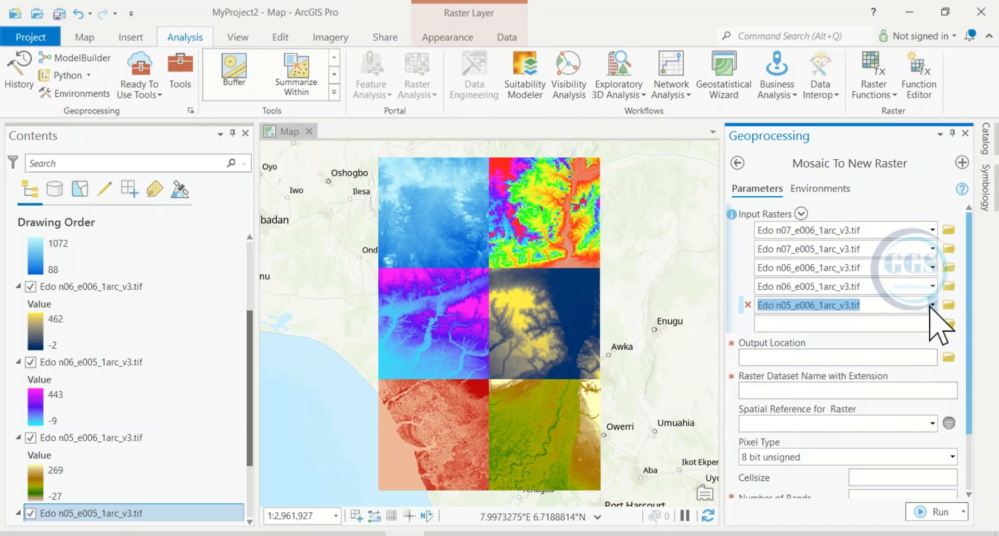
pyautogui.click(931, 305)
pyautogui.click(811, 407)
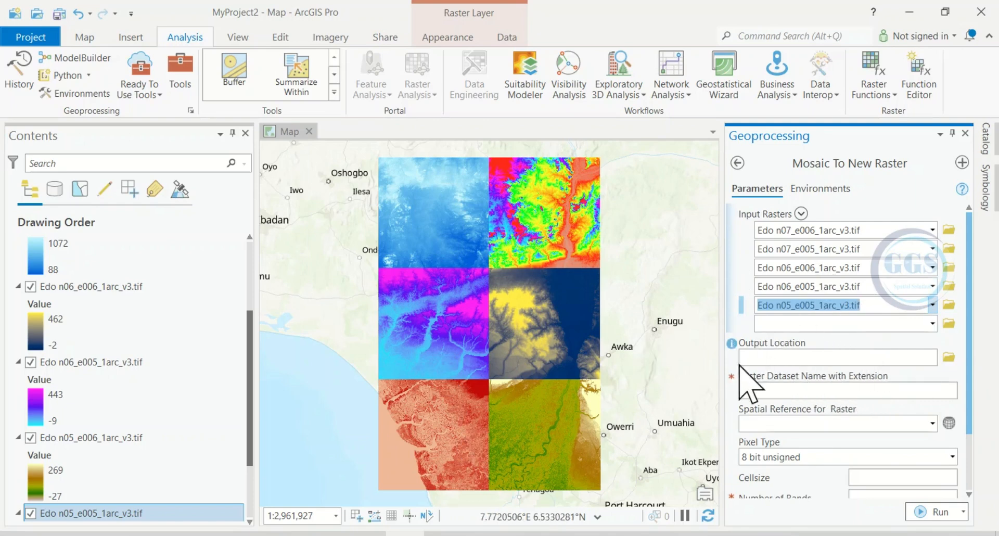
# Set the mosaic's output location to the Image folder inside the Tutorial folder.
pyautogui.click(949, 357)
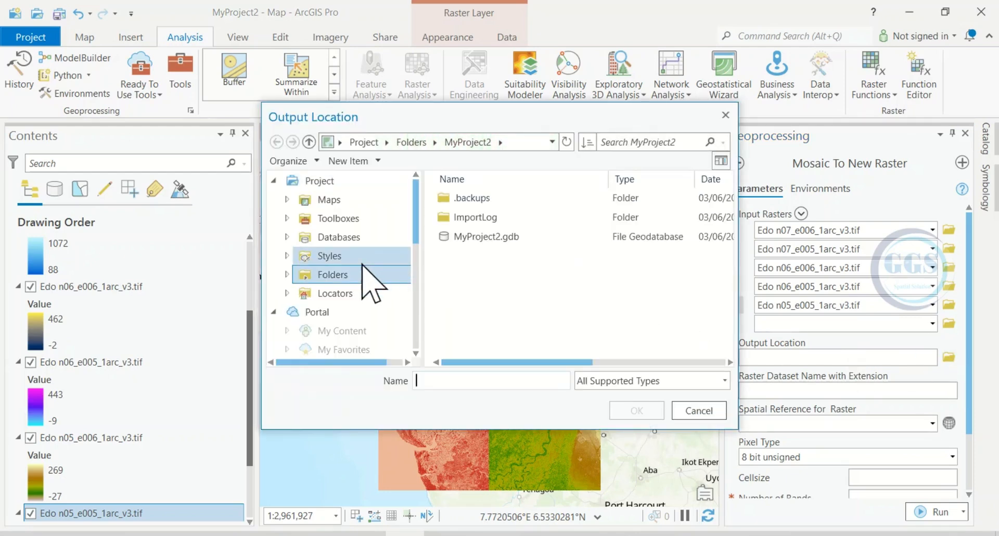
pyautogui.scroll(-3, 336, 328)
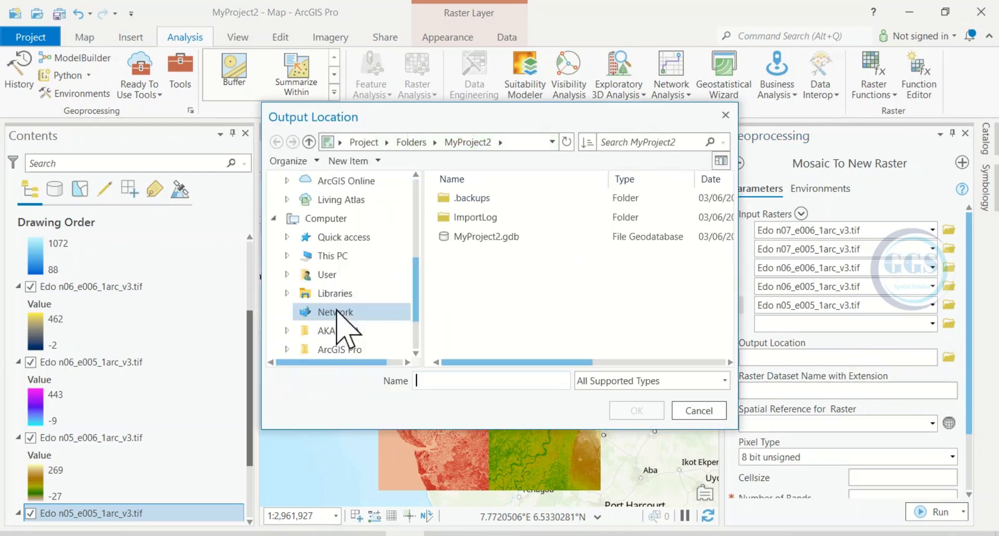
pyautogui.scroll(-4, 343, 332)
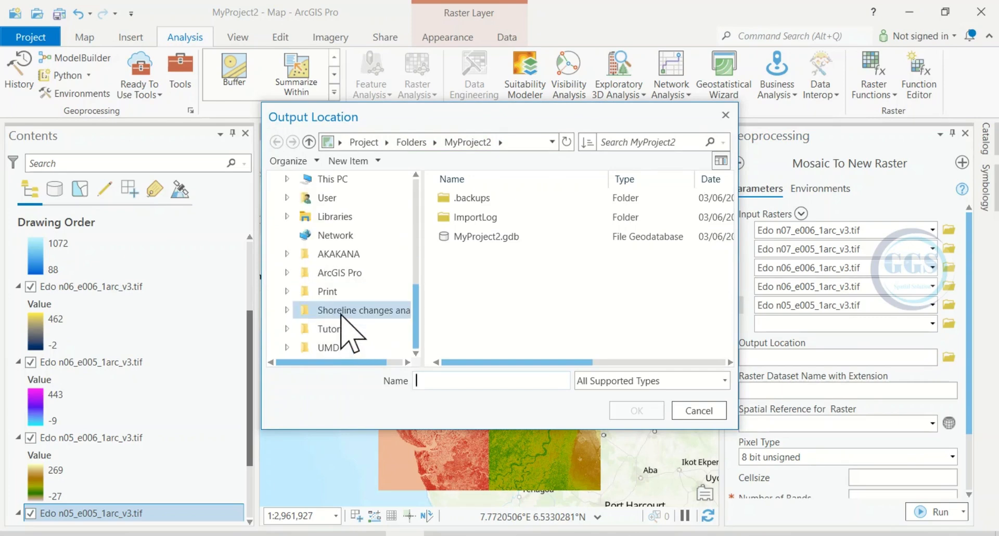
pyautogui.click(334, 330)
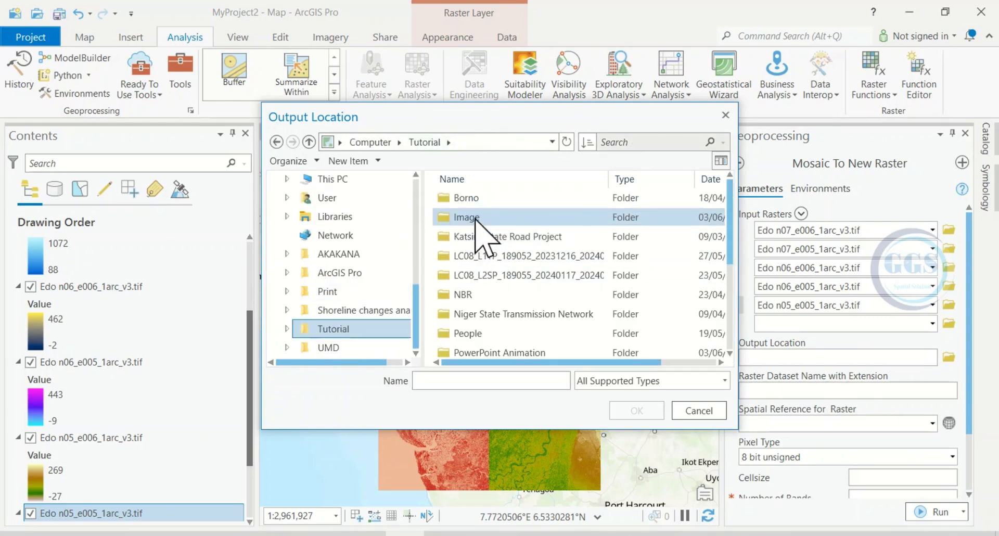
pyautogui.click(477, 218)
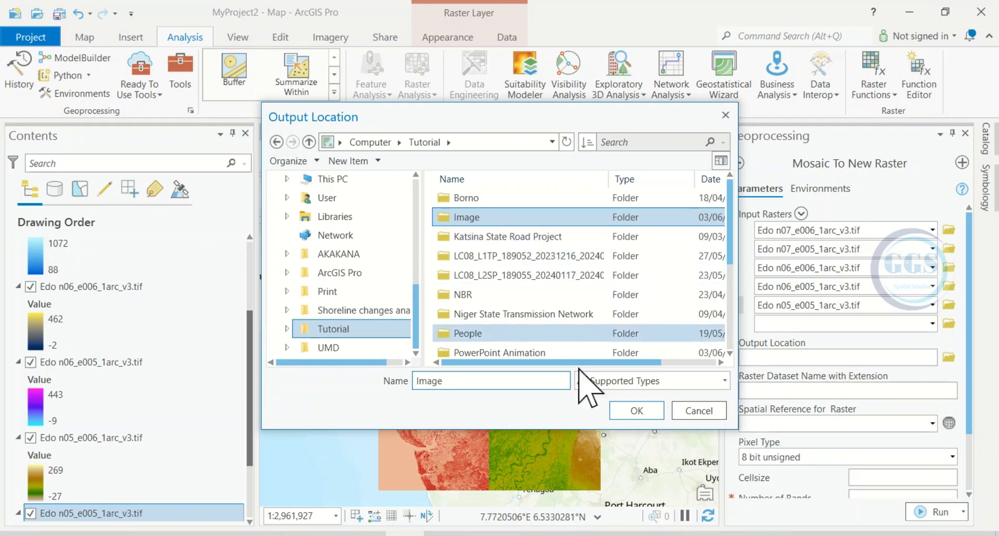
pyautogui.click(627, 413)
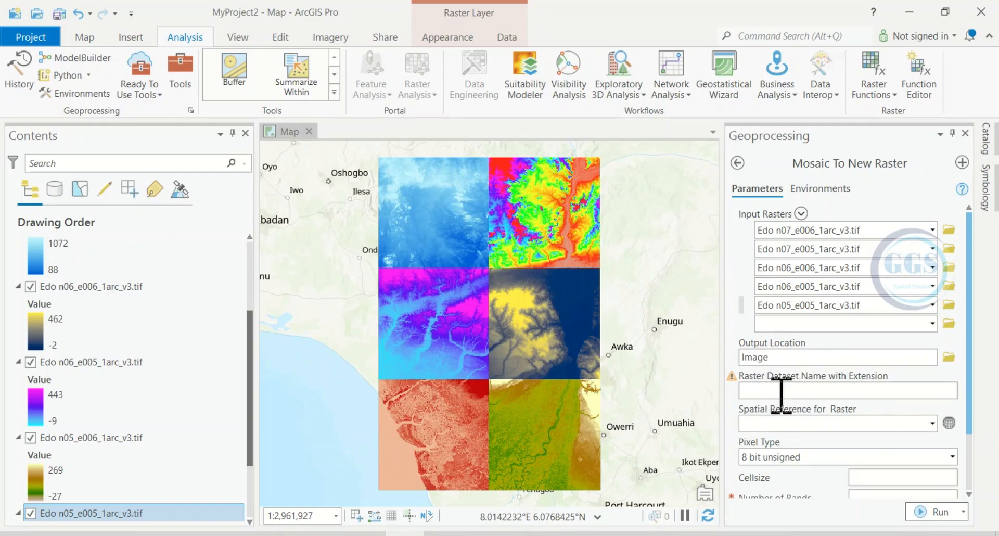
# Name the output raster dataset Mosaic.tif, including the extension.
pyautogui.click(764, 391)
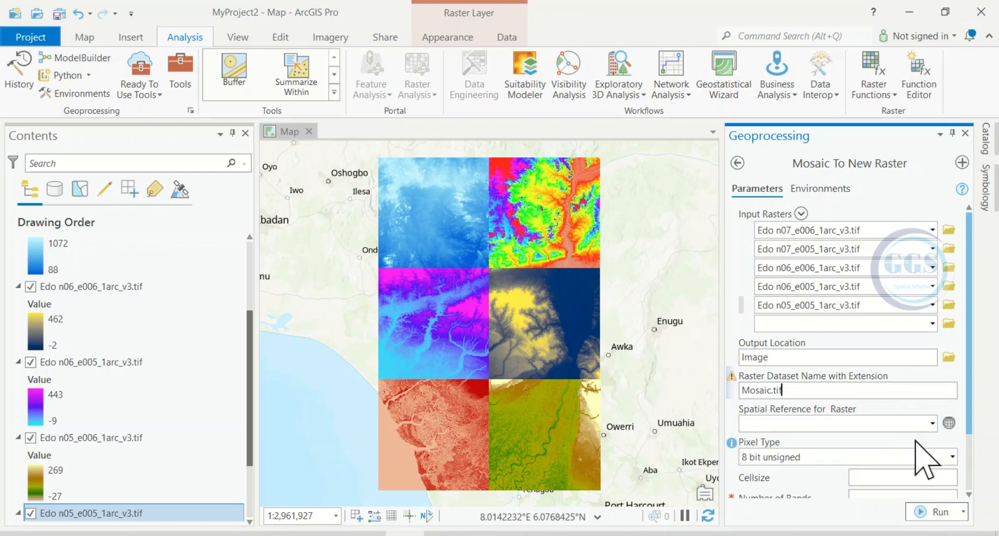
pyautogui.scroll(-2, 967, 446)
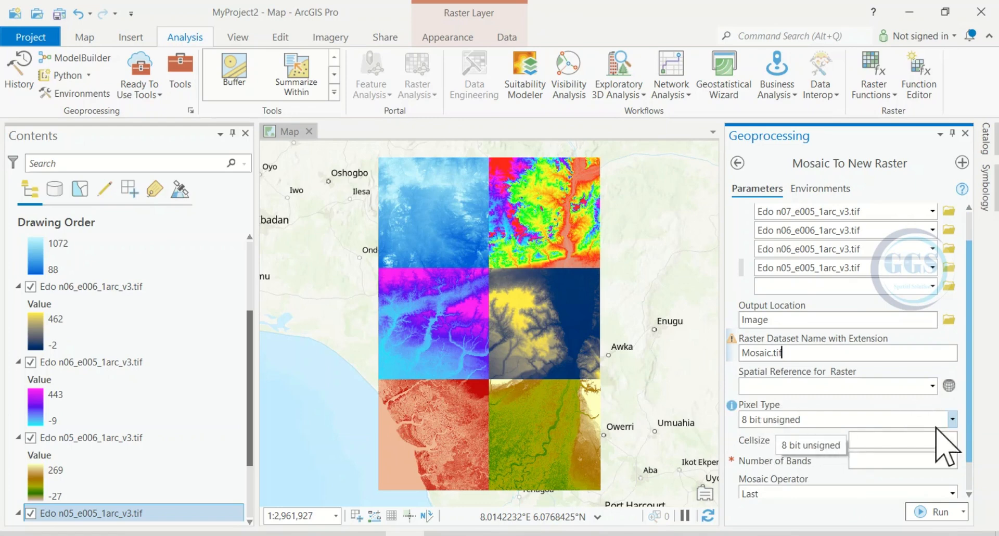
pyautogui.scroll(-2, 971, 442)
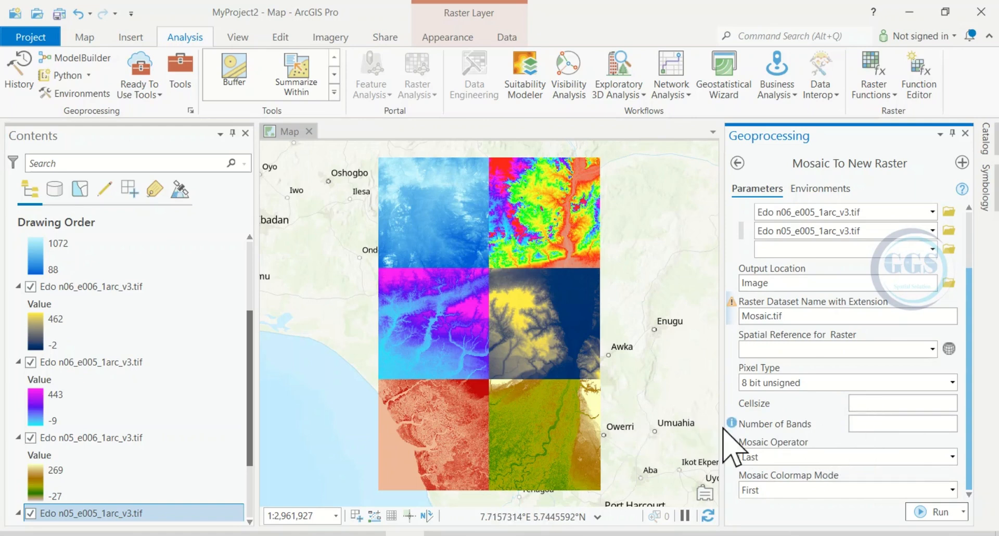
# Look up the source band index in the band metadata of the Edo n06_e006_1arc_v3.tif layer's source properties.
pyautogui.click(92, 287)
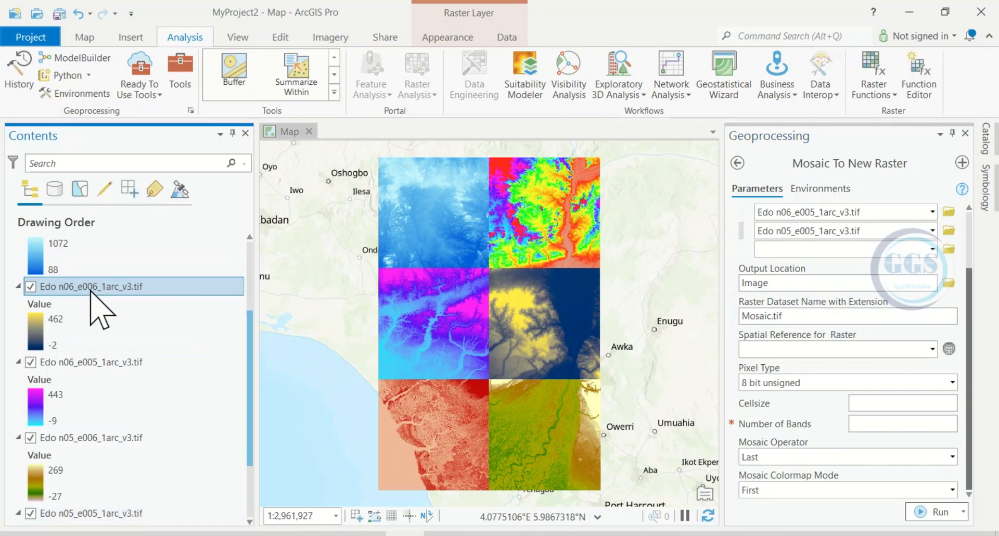
pyautogui.rightClick(91, 293)
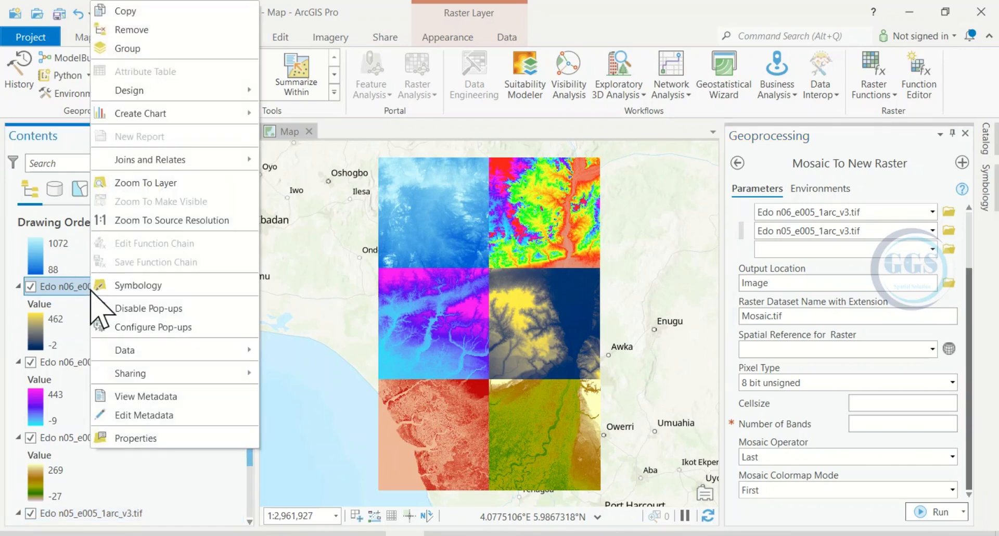
pyautogui.click(139, 438)
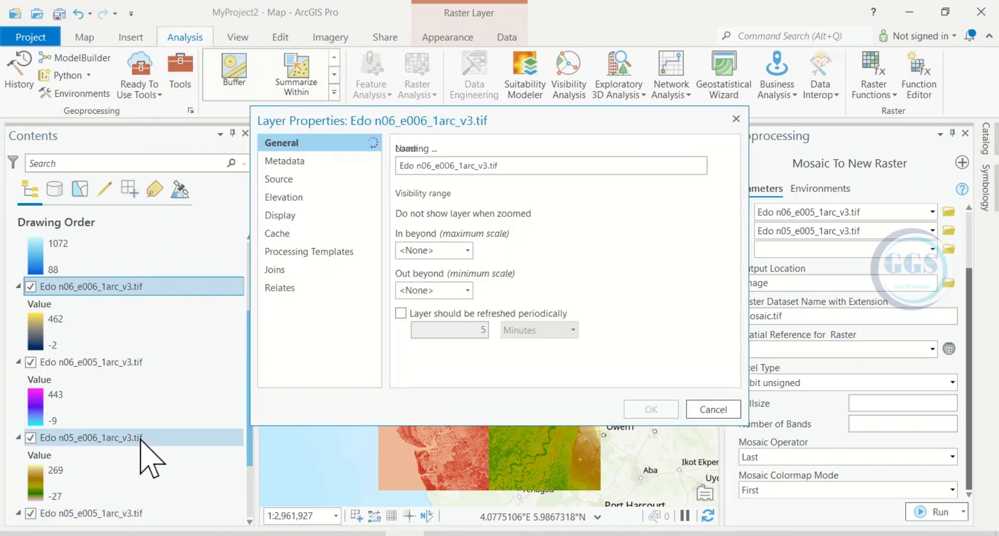
pyautogui.click(281, 179)
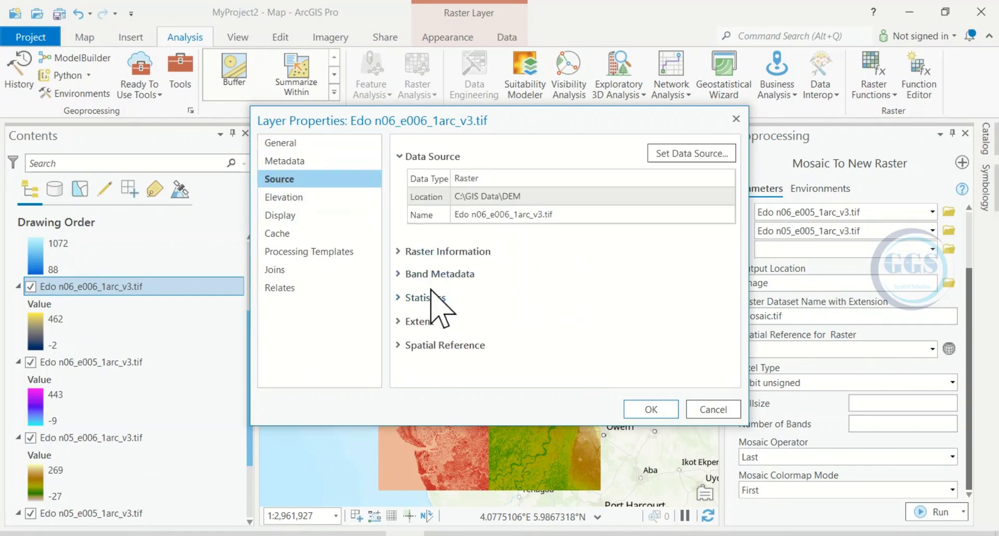
pyautogui.click(442, 275)
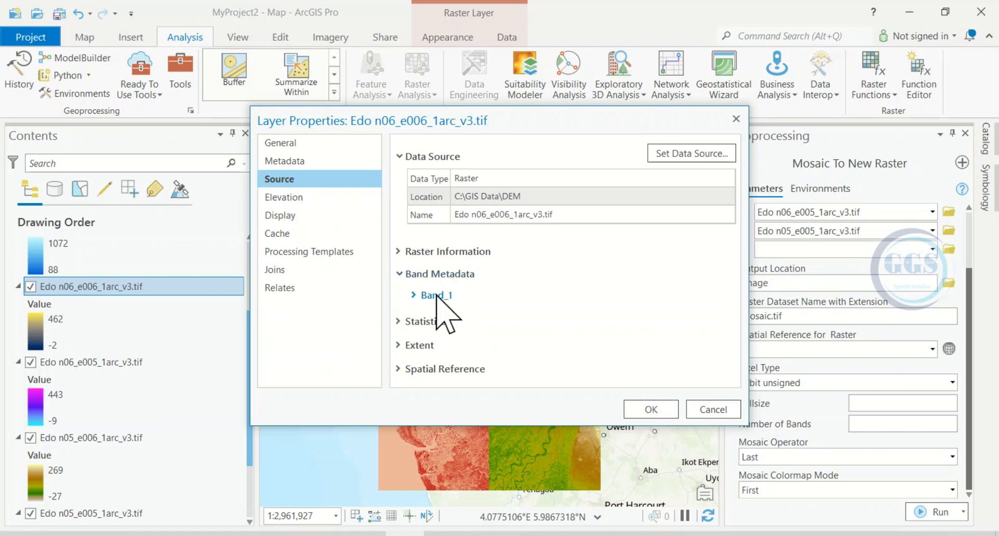
pyautogui.click(437, 295)
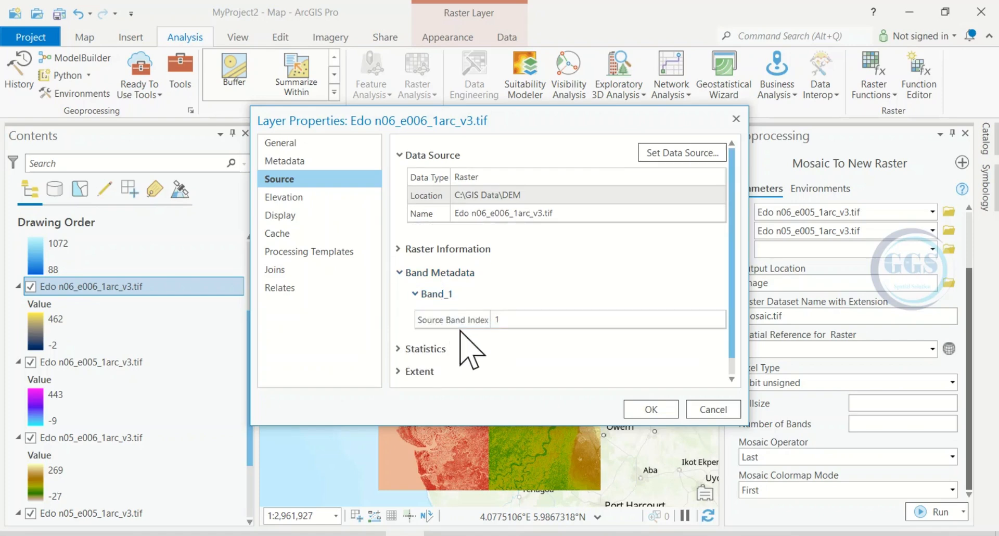
pyautogui.click(499, 321)
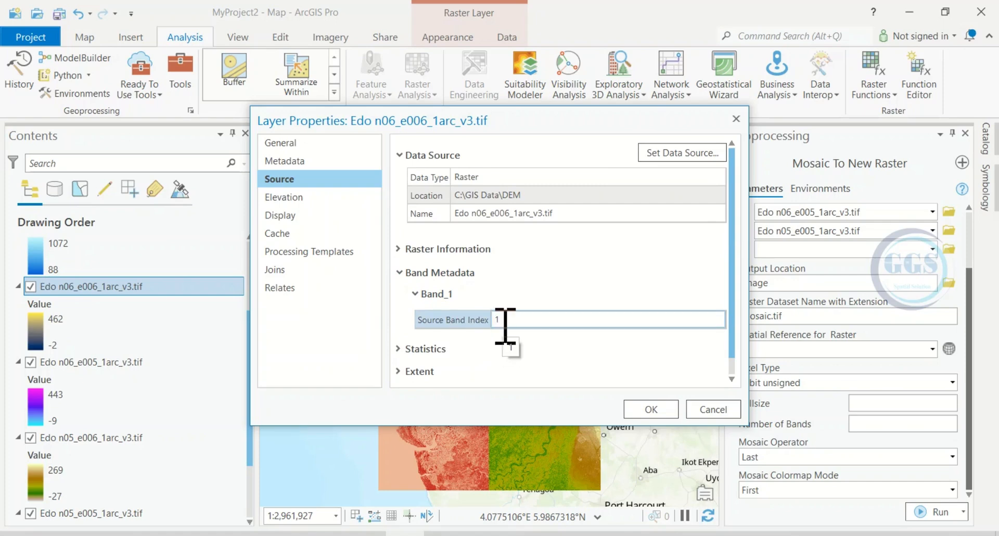
pyautogui.click(723, 413)
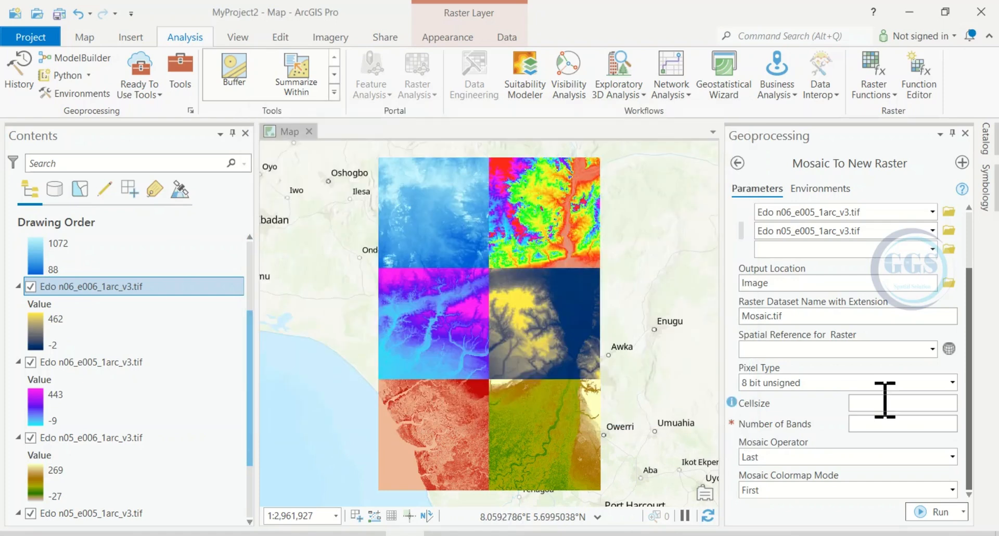
# Set the number of bands to 1, run Mosaic To New Raster and view the run's details.
pyautogui.click(863, 424)
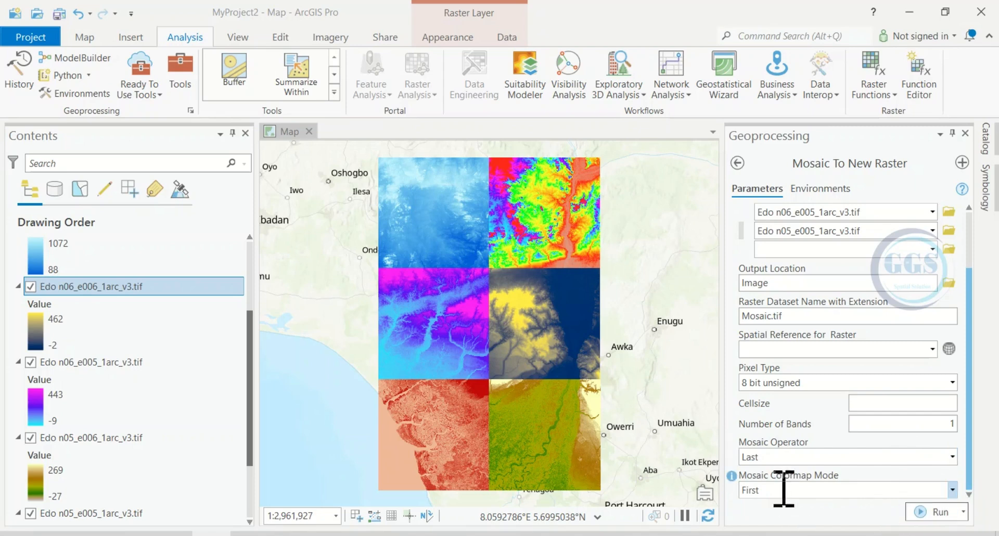
pyautogui.click(923, 517)
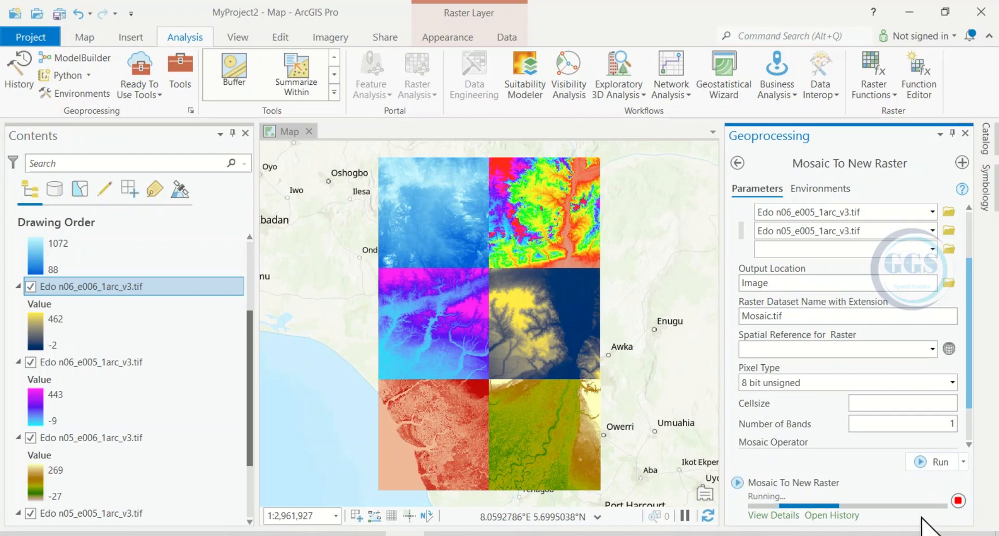
pyautogui.moveTo(756, 522)
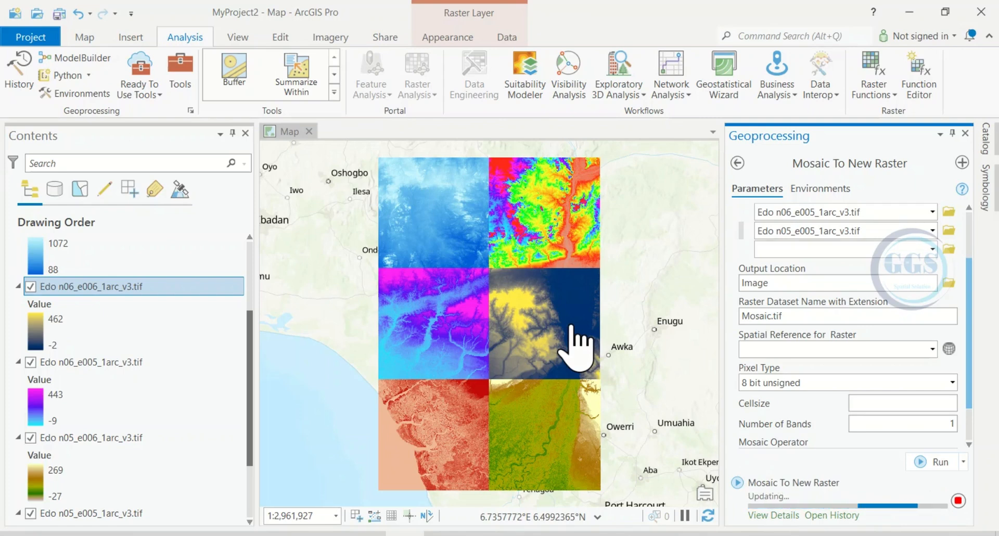
pyautogui.click(805, 515)
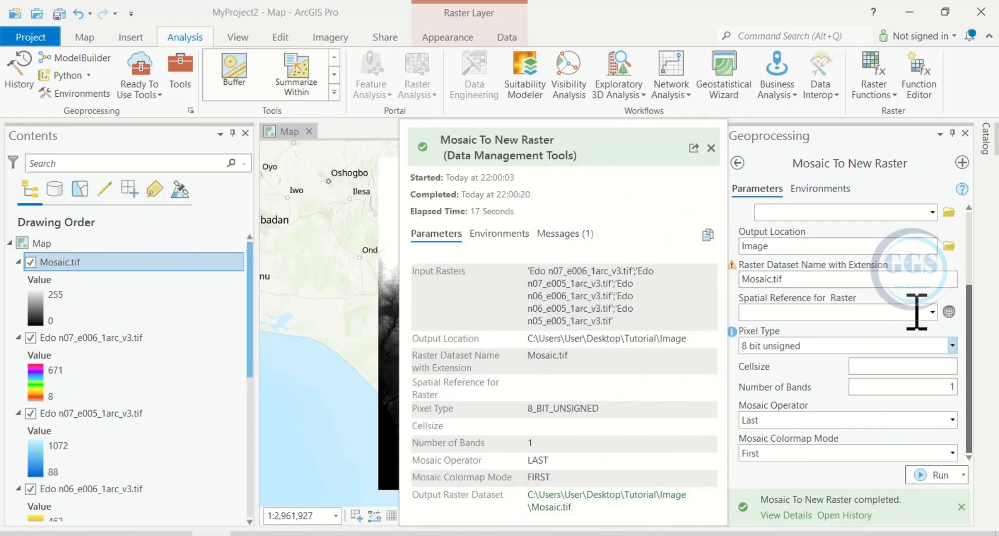
# Collapse the Geoprocessing pane and hide and reshow Mosaic.tif to compare it with the original tiles.
pyautogui.click(952, 133)
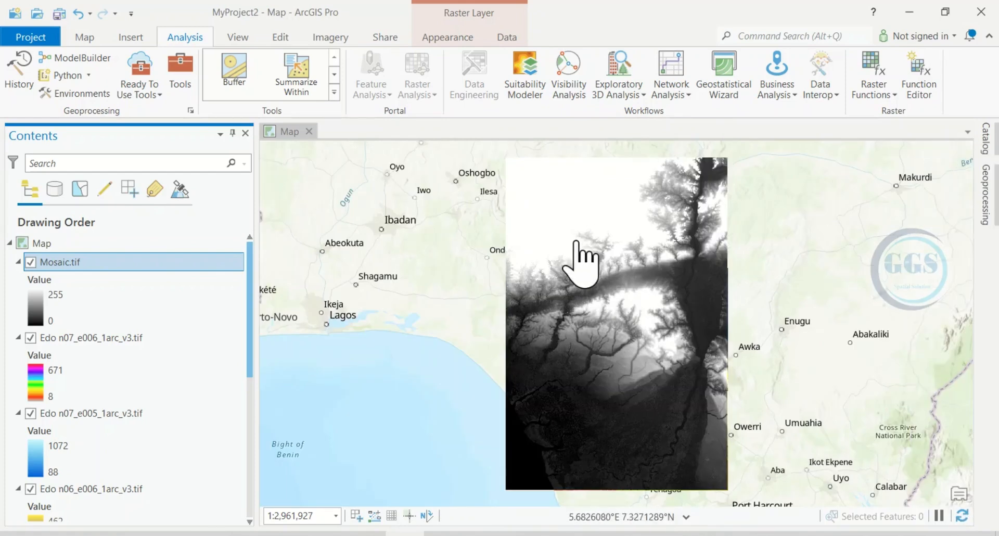
pyautogui.click(29, 263)
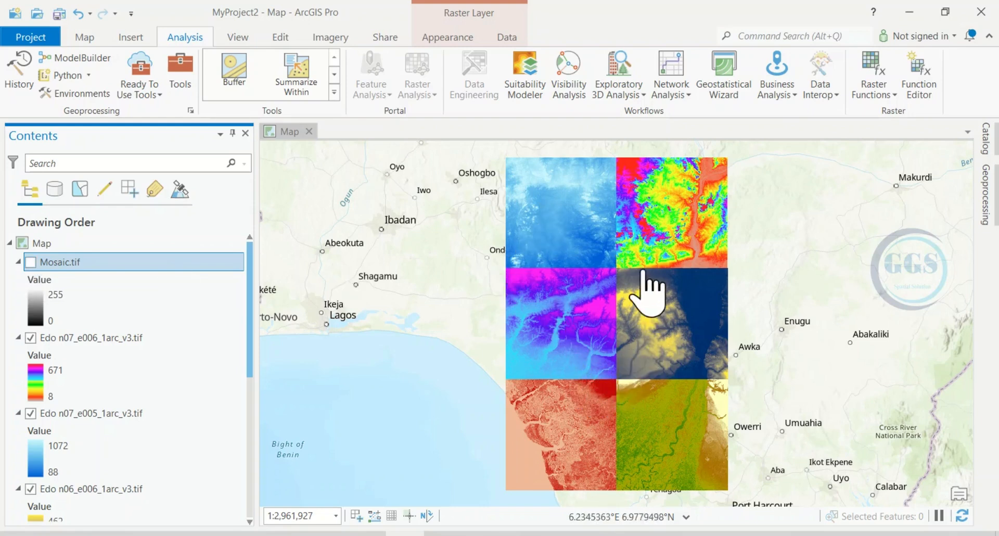
pyautogui.click(30, 263)
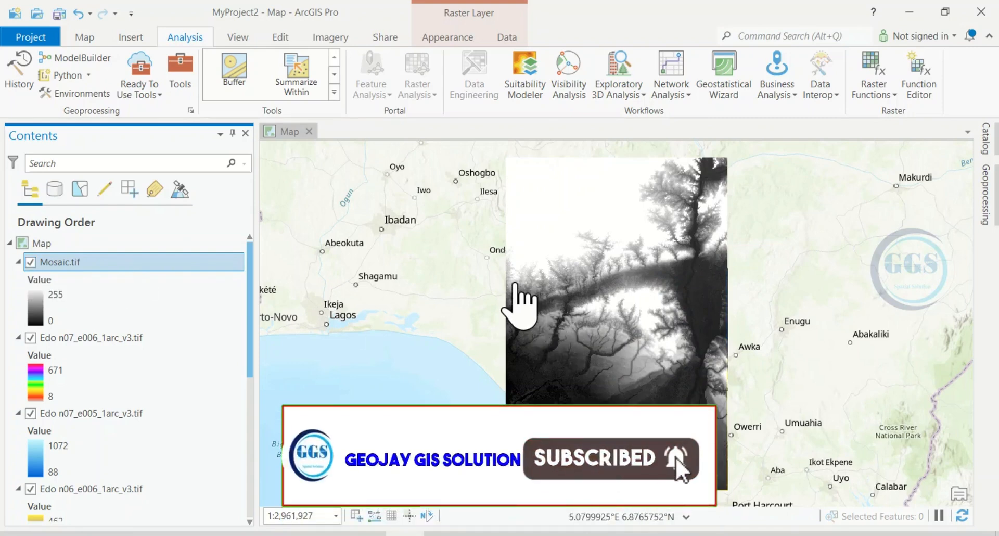
# Change the Mosaic.tif stretch symbology to the continuous green-yellow-red color scheme.
pyautogui.click(37, 312)
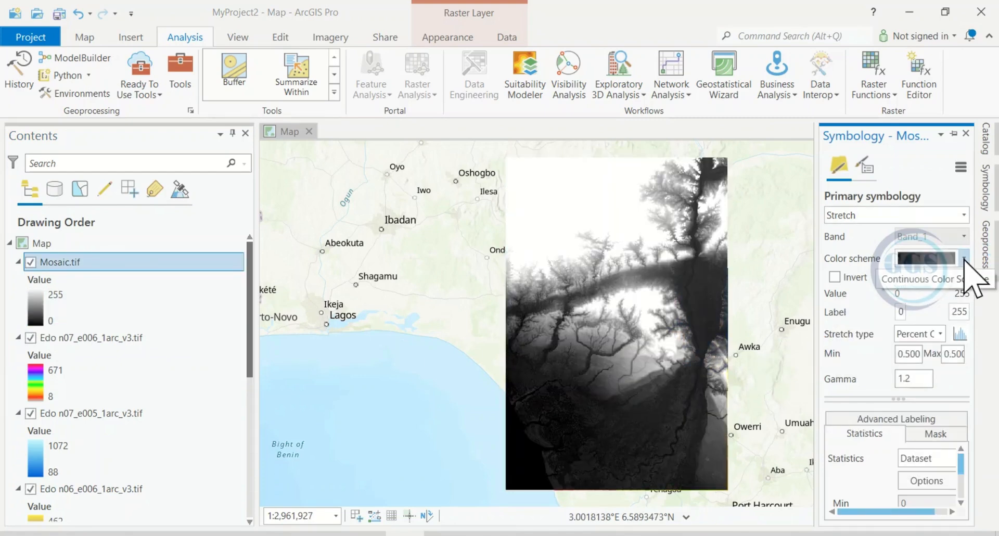
pyautogui.click(965, 259)
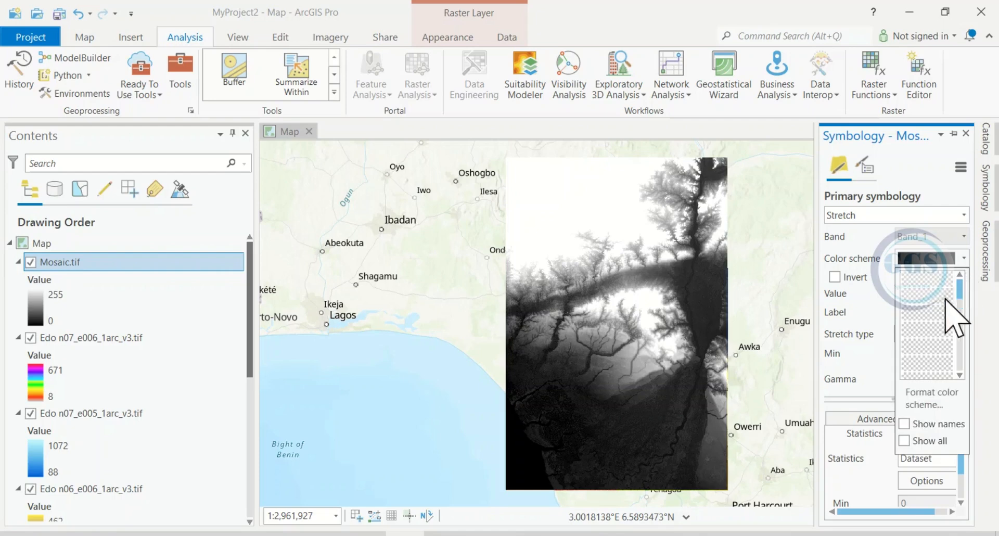
pyautogui.scroll(-3, 936, 333)
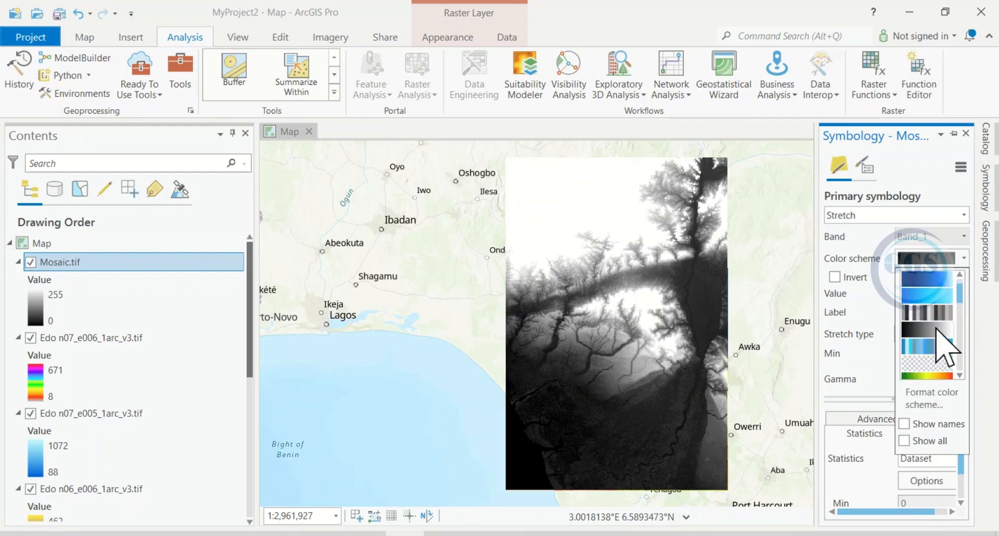
pyautogui.scroll(-4, 938, 339)
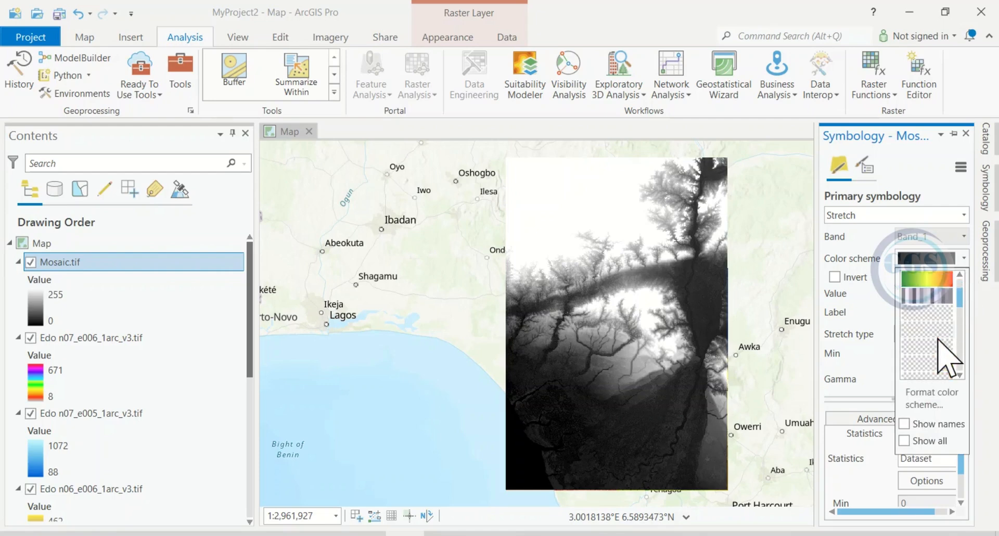
pyautogui.click(932, 278)
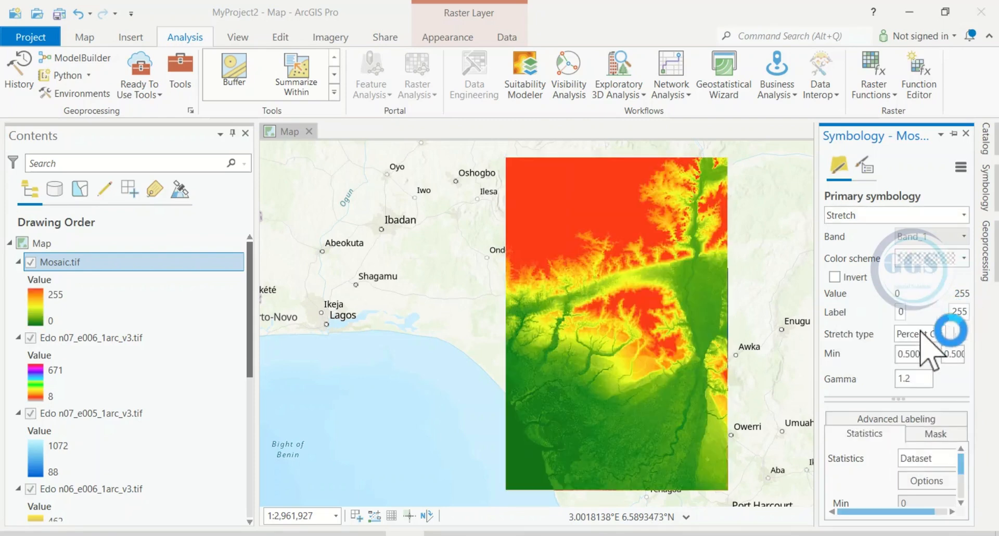
# Toggle the recolored Mosaic.tif layer's visibility to compare it with the separate tiles, leaving it shown.
pyautogui.click(29, 264)
pyautogui.click(30, 262)
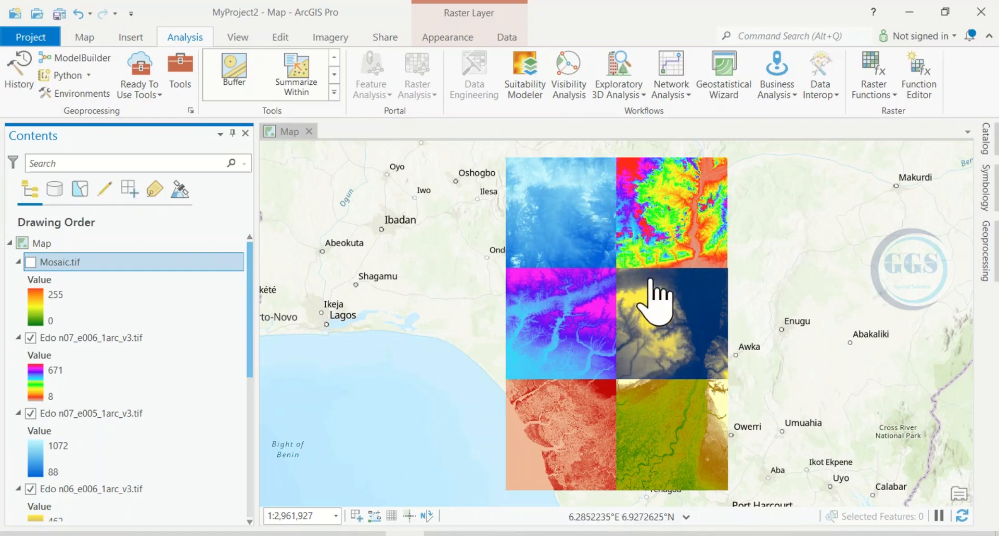
pyautogui.click(30, 262)
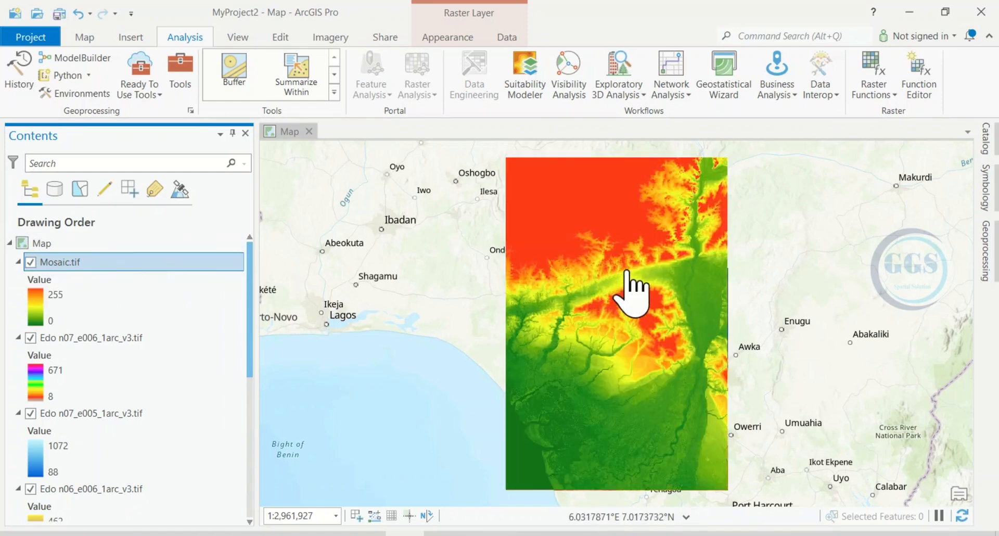